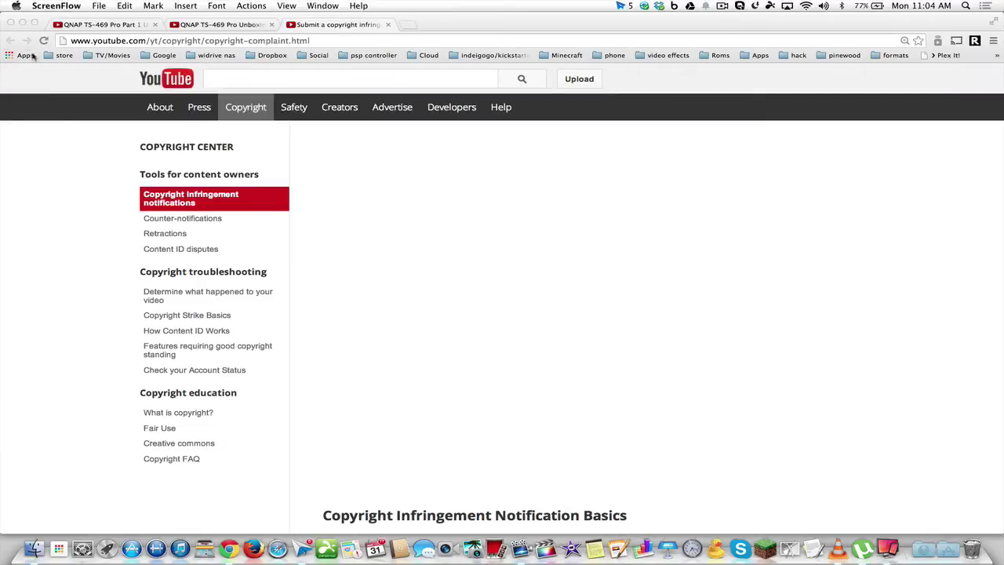
Examine the original video "QNAP TS-469 Pro Unboxing and Hardware Review Part 1", including its description and channel details.
{"action": "left_click", "coordinate": [223, 24]}
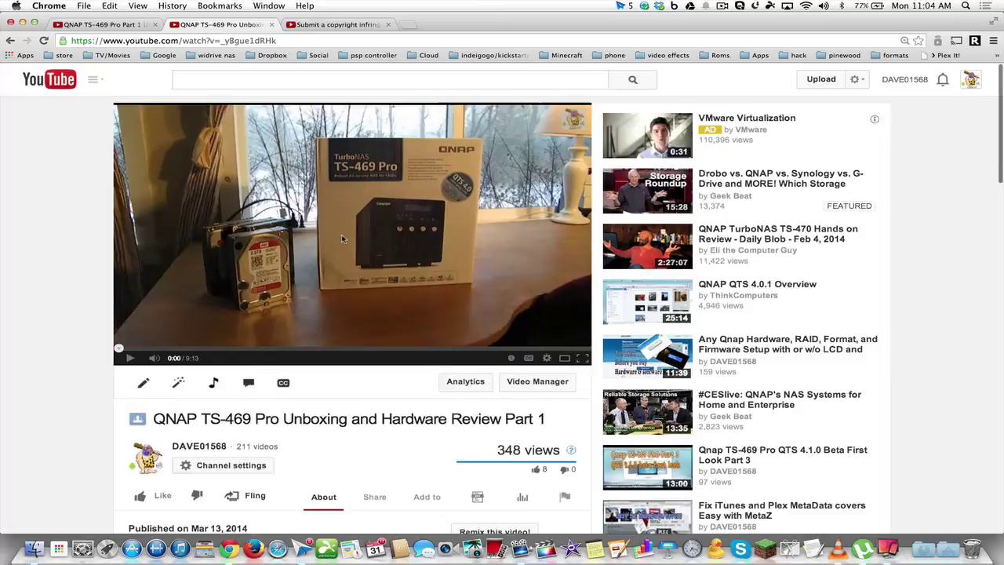
{"action": "scroll", "coordinate": [333, 227], "scroll_direction": "down", "scroll_amount": 2}
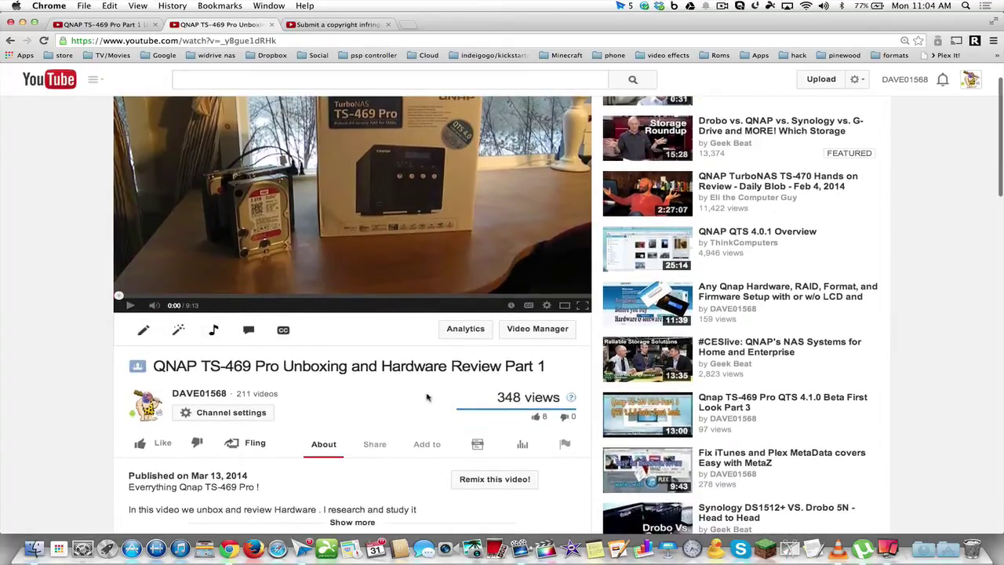
{"action": "scroll", "coordinate": [282, 403], "scroll_direction": "down", "scroll_amount": 2}
{"action": "scroll", "coordinate": [282, 403], "scroll_direction": "down", "scroll_amount": 3}
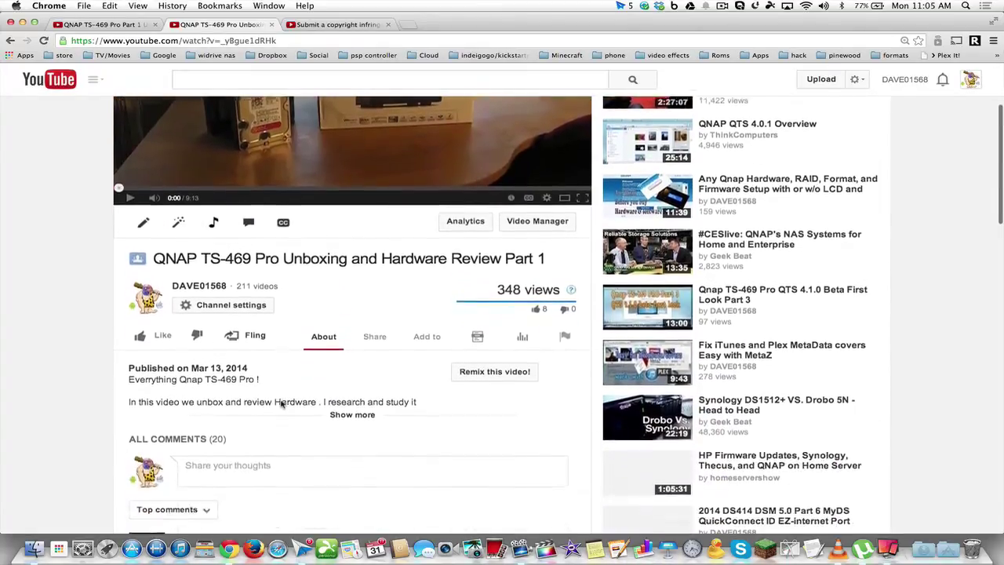
{"action": "scroll", "coordinate": [235, 402], "scroll_direction": "up", "scroll_amount": 4}
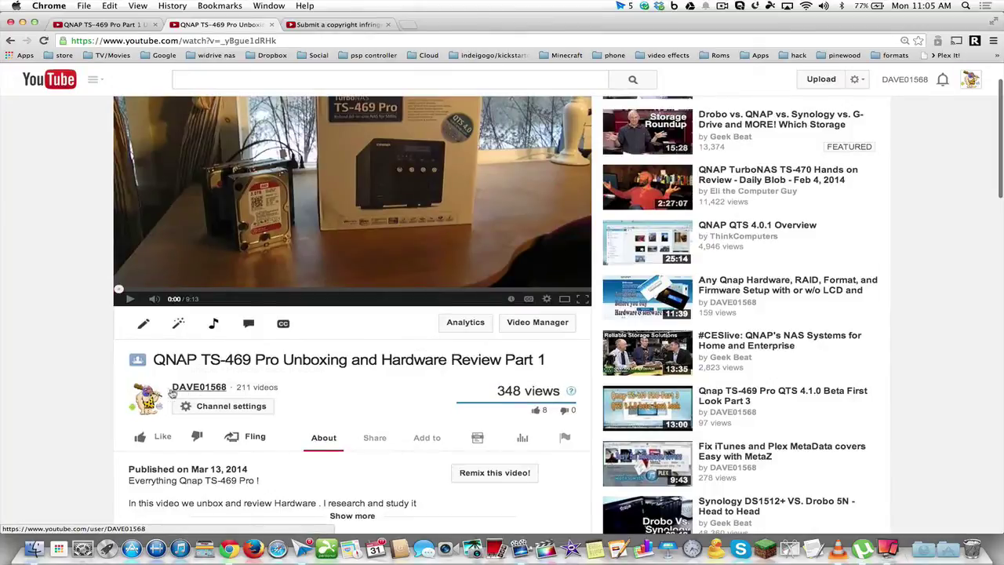
{"action": "mouse_move", "coordinate": [197, 390]}
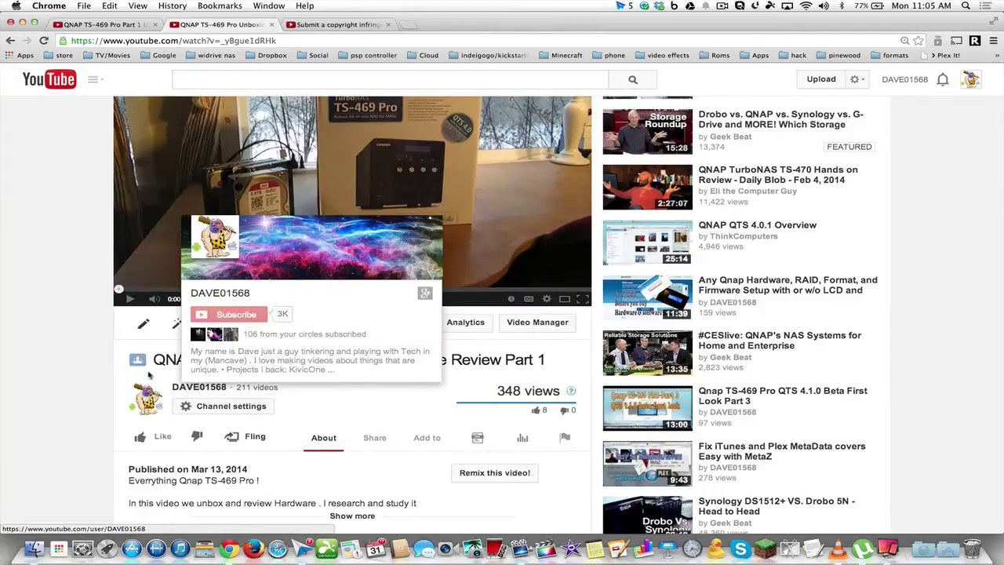
Examine the reuploaded copy "QNAP TS-469 Pro Part 1 Unbox and Review" with its channel, publish date, description and license, and check today's date.
{"action": "left_click", "coordinate": [109, 24]}
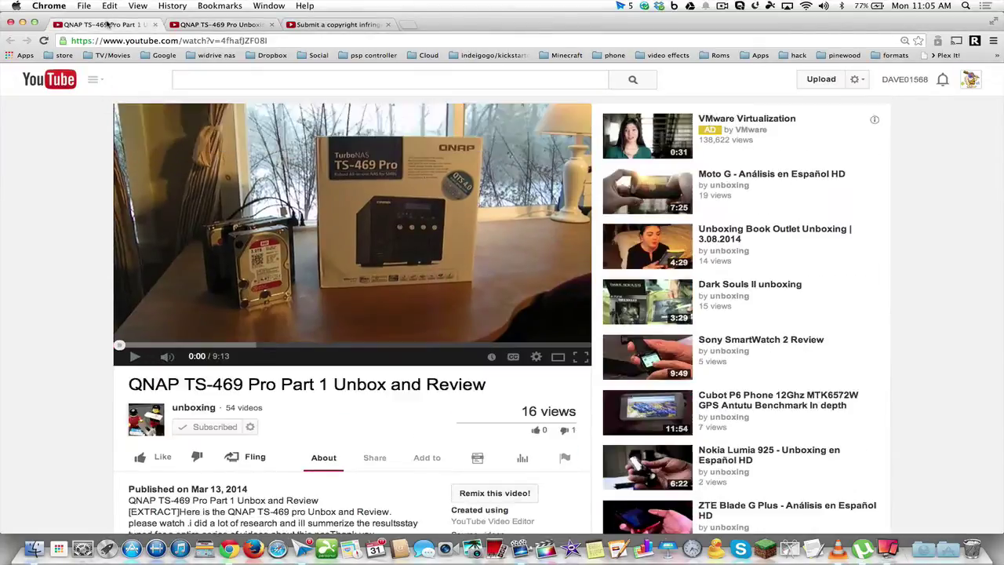
{"action": "scroll", "coordinate": [235, 271], "scroll_direction": "down", "scroll_amount": 3}
{"action": "scroll", "coordinate": [236, 270], "scroll_direction": "down", "scroll_amount": 2}
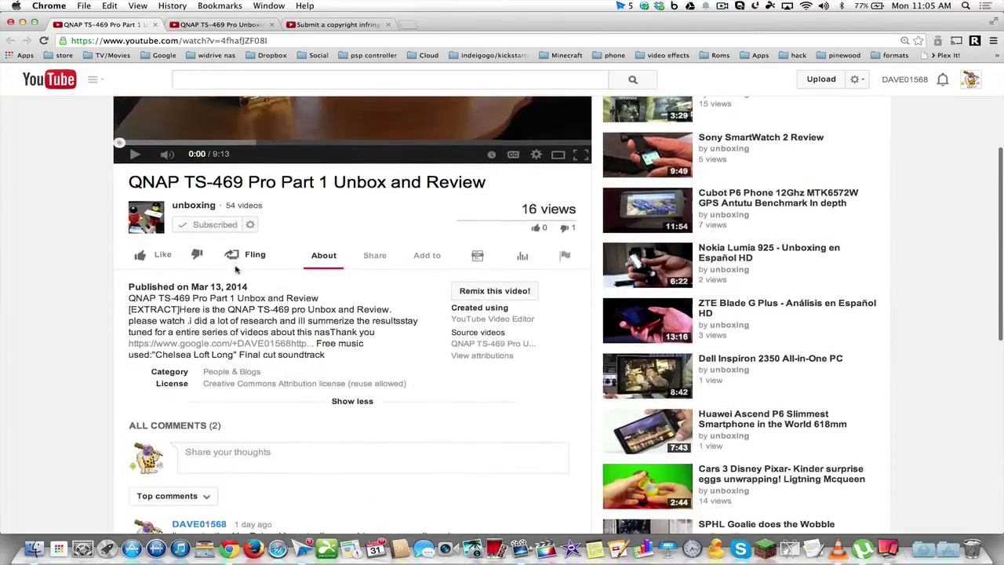
{"action": "scroll", "coordinate": [193, 210], "scroll_direction": "up", "scroll_amount": 5}
{"action": "scroll", "coordinate": [193, 210], "scroll_direction": "down", "scroll_amount": 1}
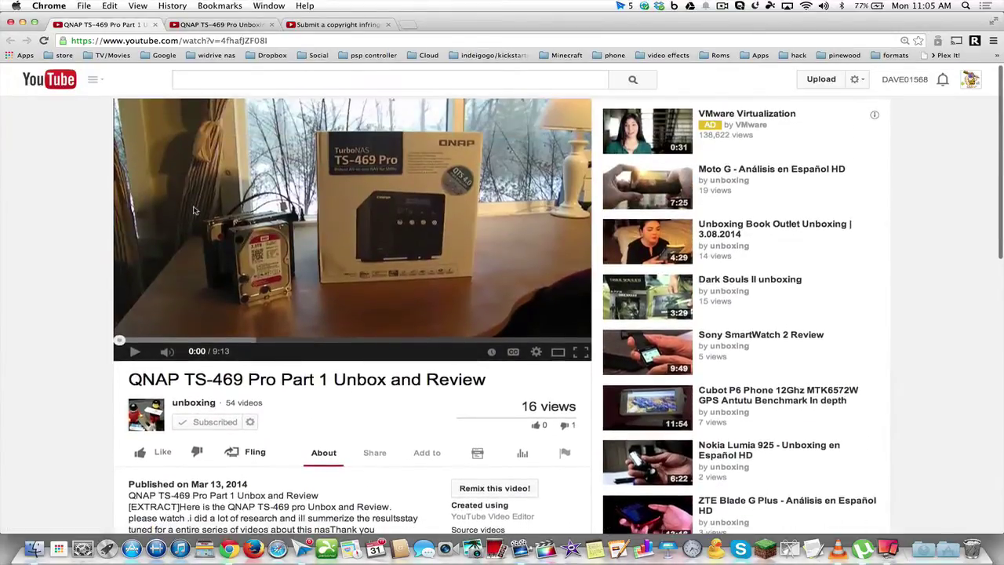
{"action": "scroll", "coordinate": [194, 210], "scroll_direction": "down", "scroll_amount": 5}
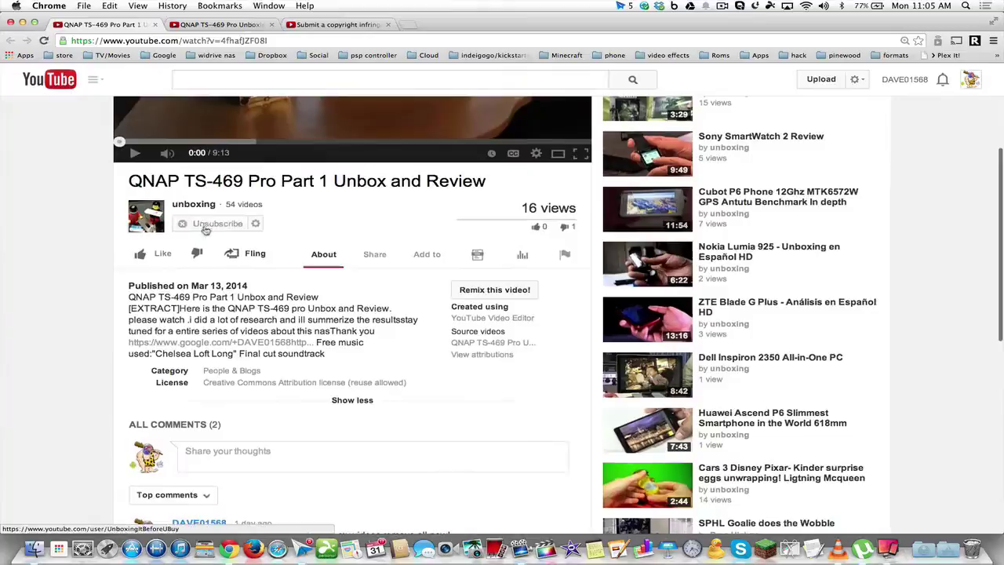
{"action": "mouse_move", "coordinate": [202, 208]}
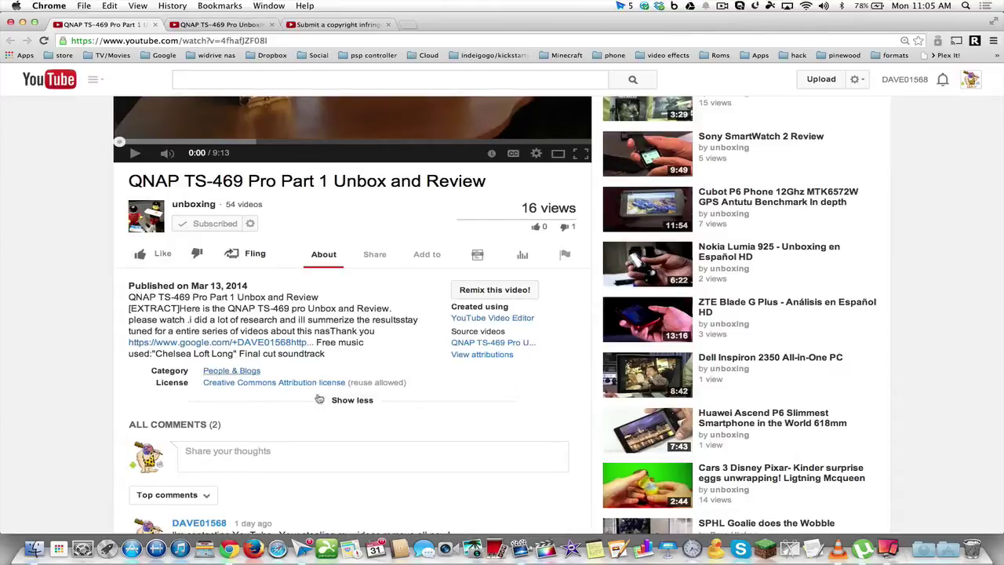
{"action": "scroll", "coordinate": [311, 346], "scroll_direction": "up", "scroll_amount": 2}
{"action": "scroll", "coordinate": [311, 346], "scroll_direction": "up", "scroll_amount": 4}
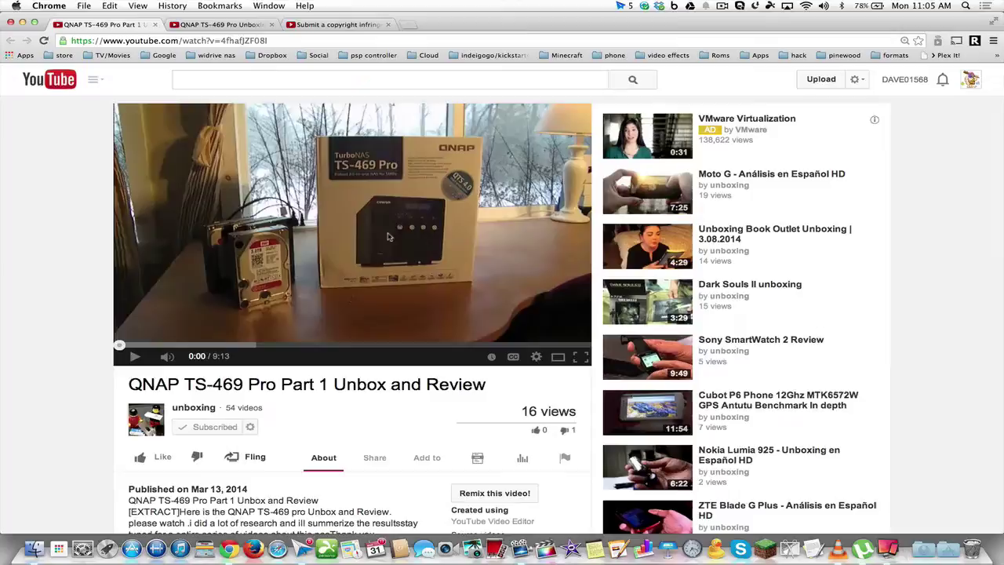
{"action": "left_click", "coordinate": [935, 6]}
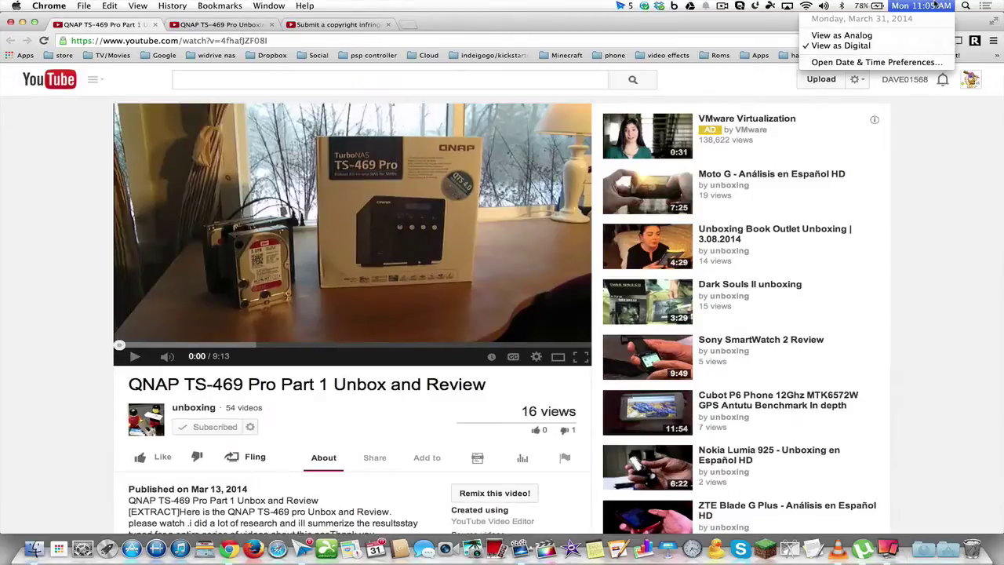
{"action": "left_click", "coordinate": [935, 6]}
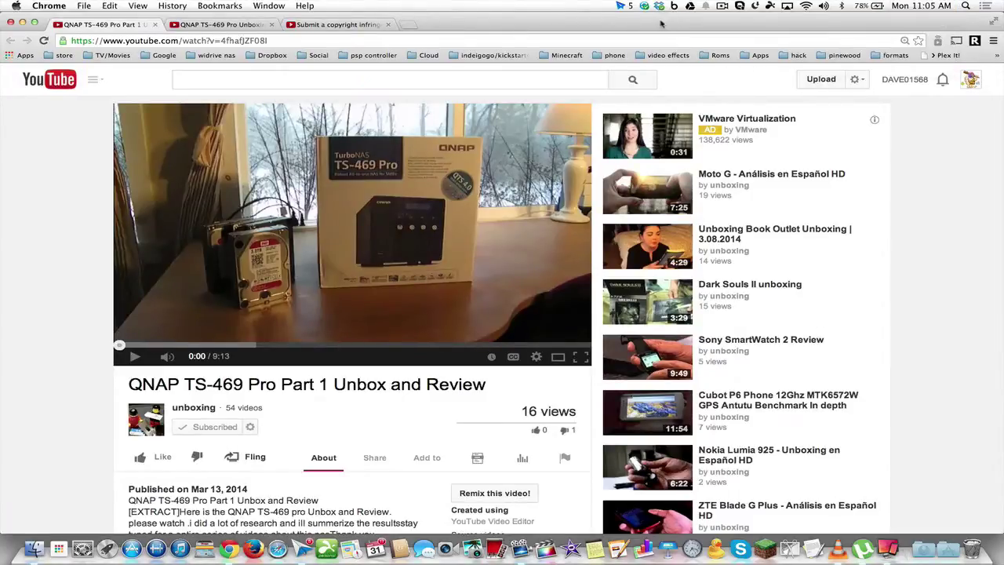
Open the copyright complaint webform from YouTube's Copyright Infringement Notification Basics page.
{"action": "left_click", "coordinate": [360, 26]}
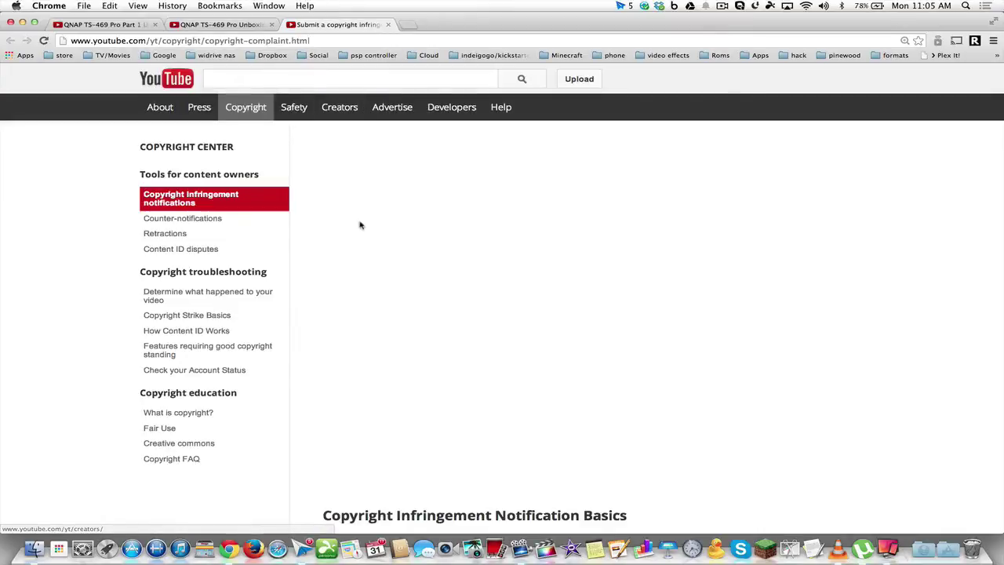
{"action": "scroll", "coordinate": [360, 225], "scroll_direction": "down", "scroll_amount": 8}
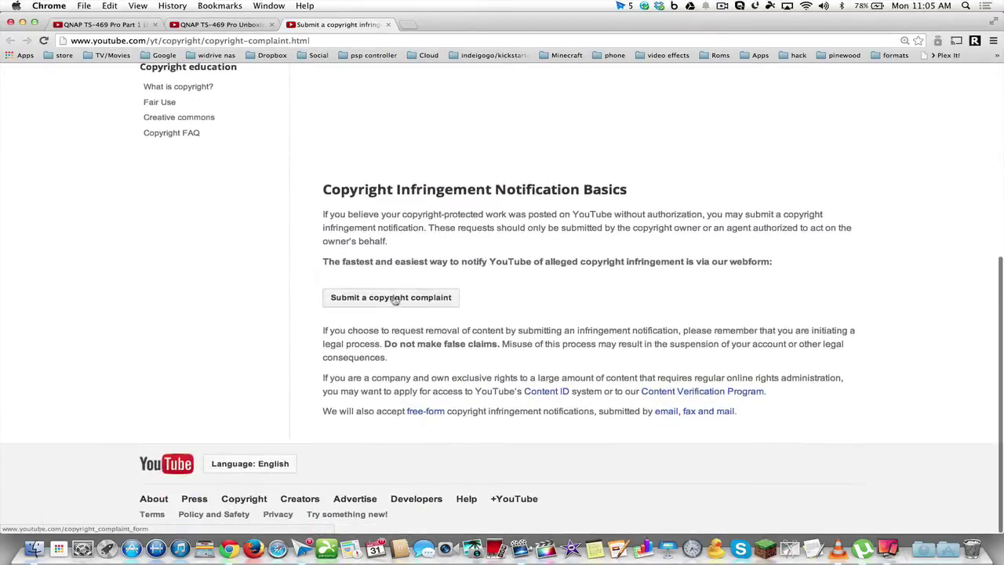
{"action": "left_click", "coordinate": [392, 298]}
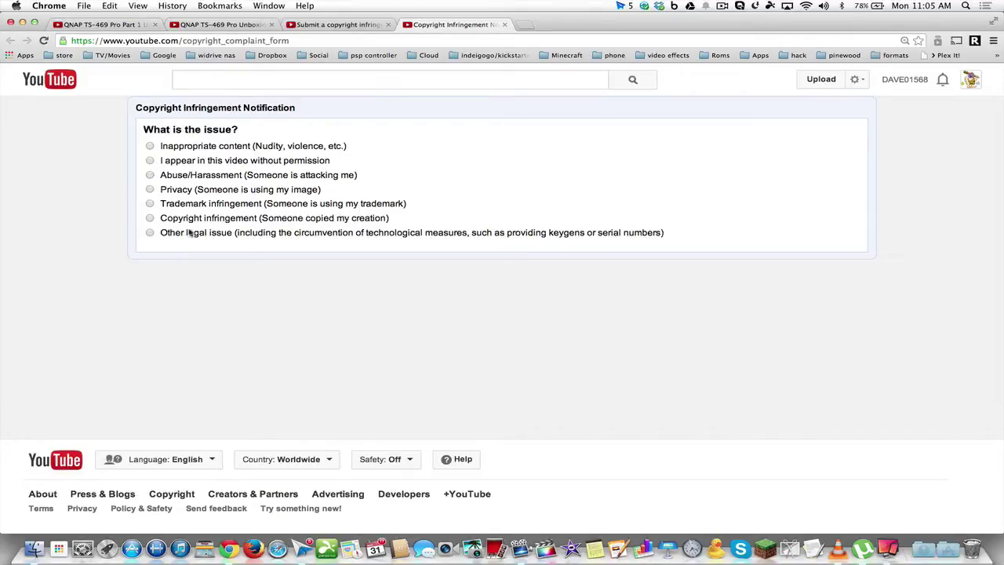
Choose "Copyright infringement (Someone copied my creation)" as the issue and "I am!" as the affected party.
{"action": "left_click", "coordinate": [150, 218]}
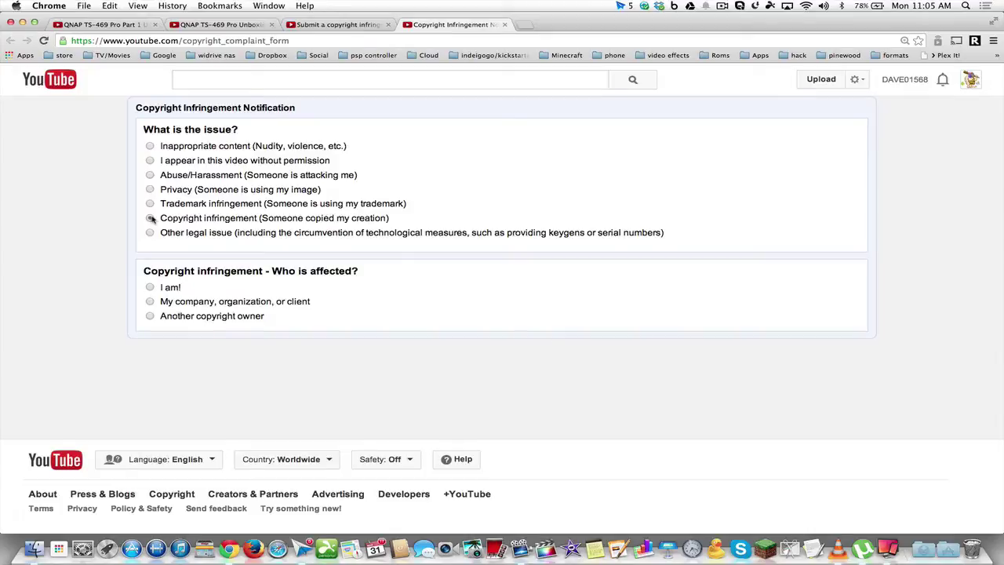
{"action": "left_click", "coordinate": [150, 288]}
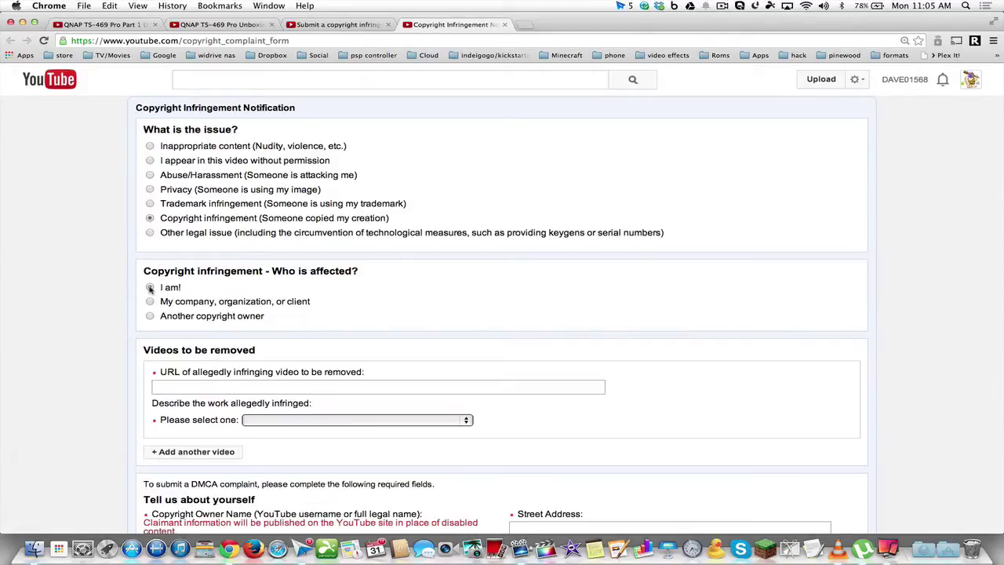
{"action": "scroll", "coordinate": [225, 346], "scroll_direction": "down", "scroll_amount": 5}
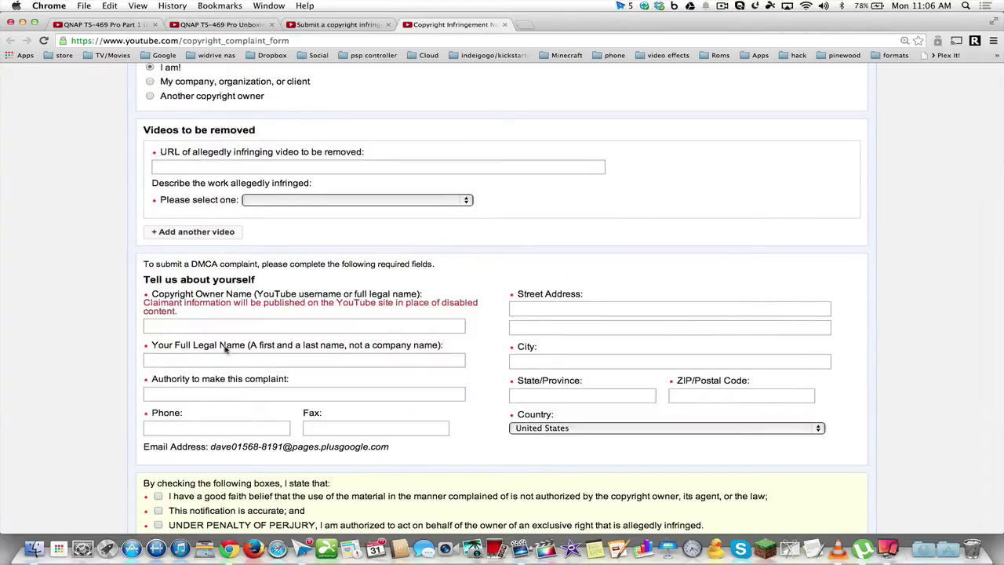
Copy the "QNAP TS-469 Pro Part 1 Unbox and Review" URL in as the infringing video and select "My YouTube video was reuploaded by another user".
{"action": "left_click", "coordinate": [105, 24]}
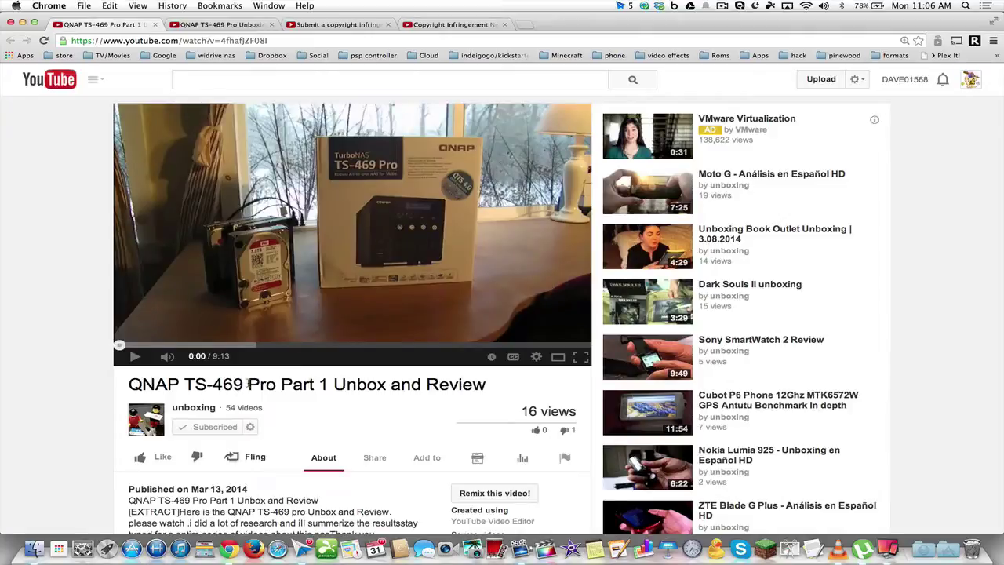
{"action": "left_click", "coordinate": [273, 40]}
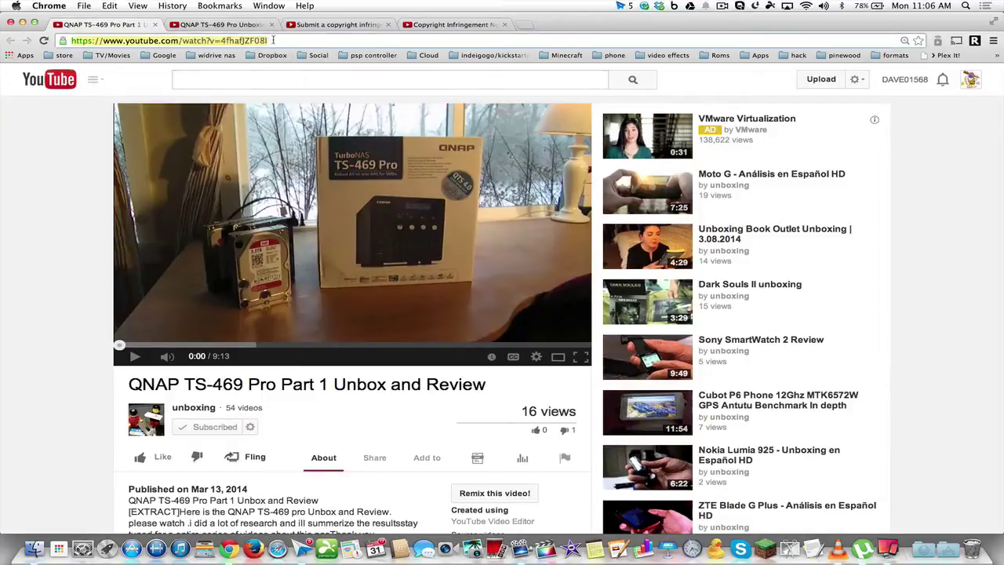
{"action": "right_click", "coordinate": [243, 40]}
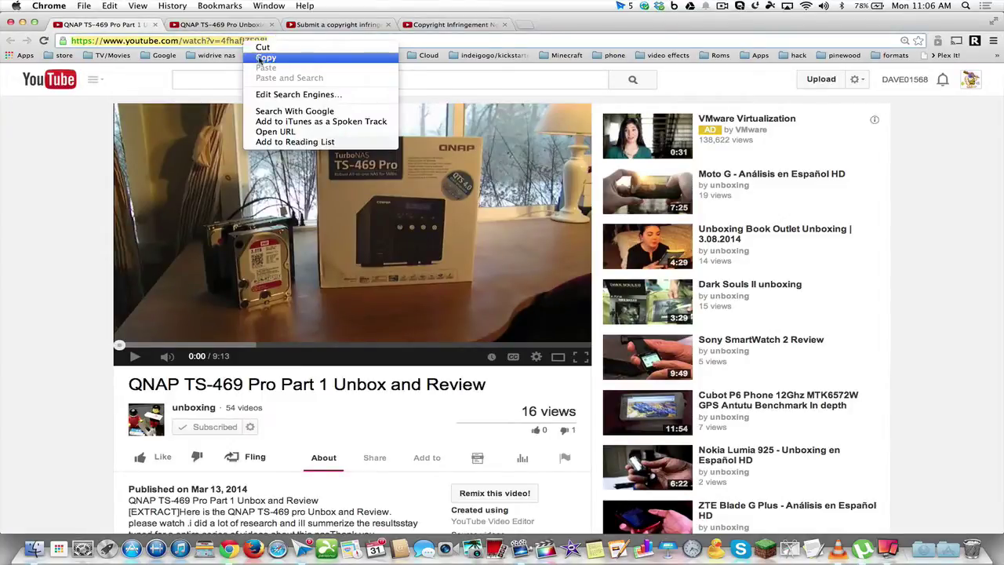
{"action": "left_click", "coordinate": [258, 58]}
{"action": "left_click", "coordinate": [427, 27]}
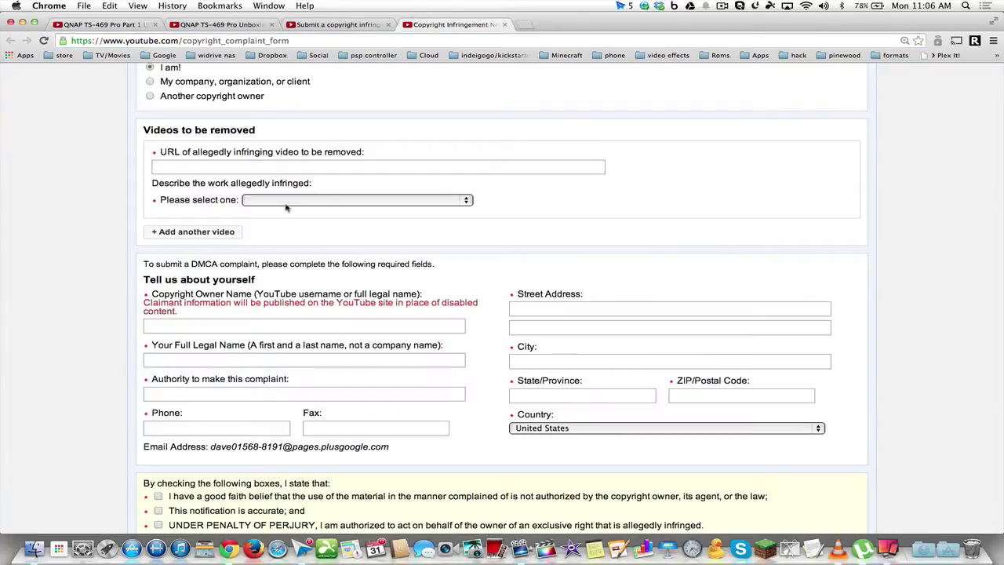
{"action": "right_click", "coordinate": [249, 172]}
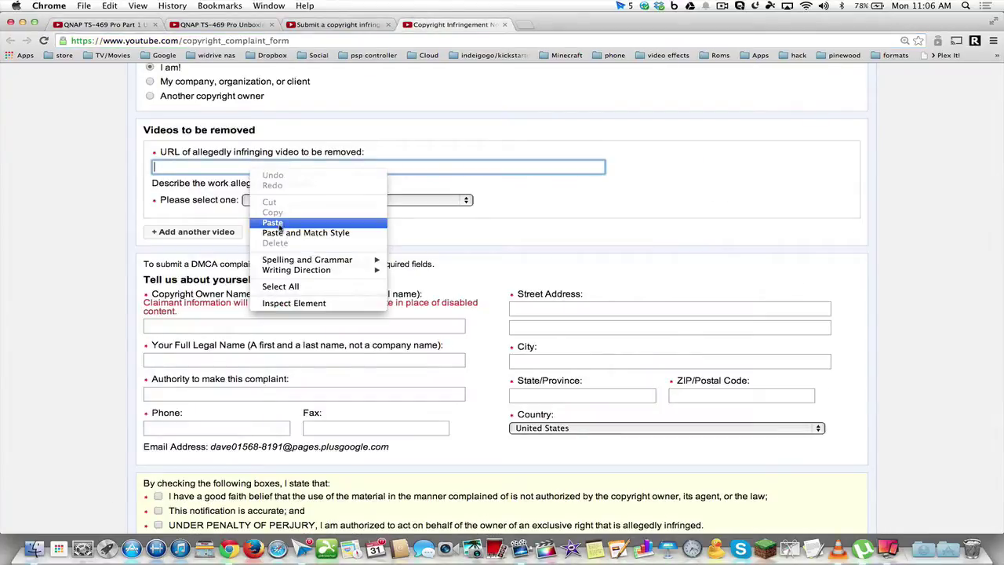
{"action": "left_click", "coordinate": [279, 223]}
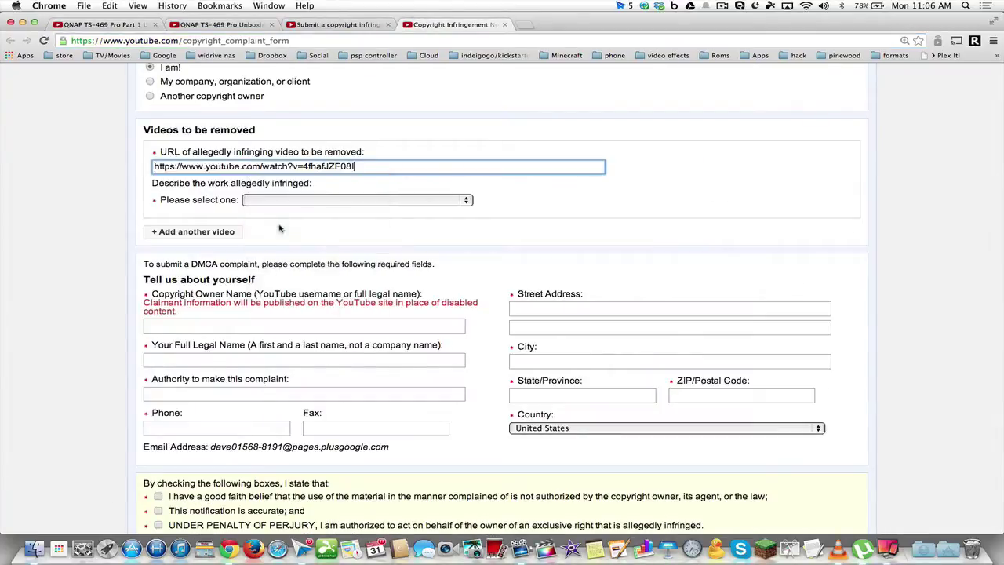
{"action": "left_click", "coordinate": [261, 201]}
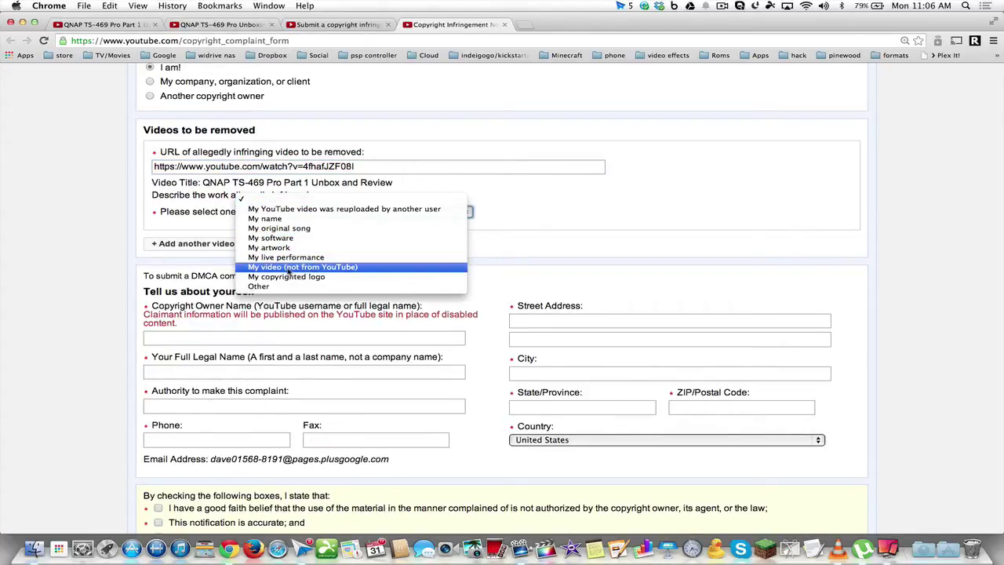
{"action": "left_click", "coordinate": [287, 210]}
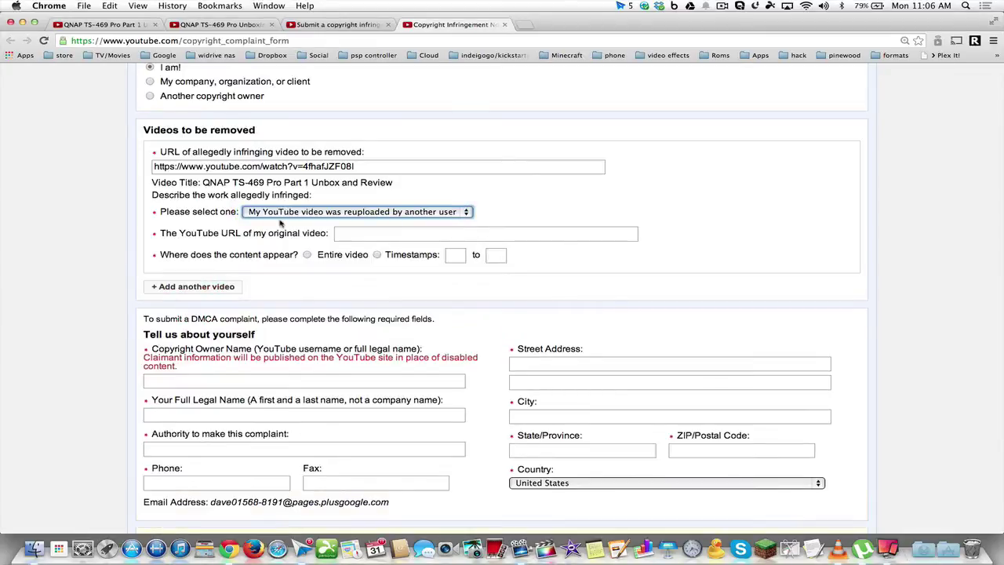
Copy the URL of "QNAP TS-469 Pro Unboxing and Hardware Review Part 1" in as the original video and mark the content as appearing in the "Entire video".
{"action": "left_click", "coordinate": [196, 26]}
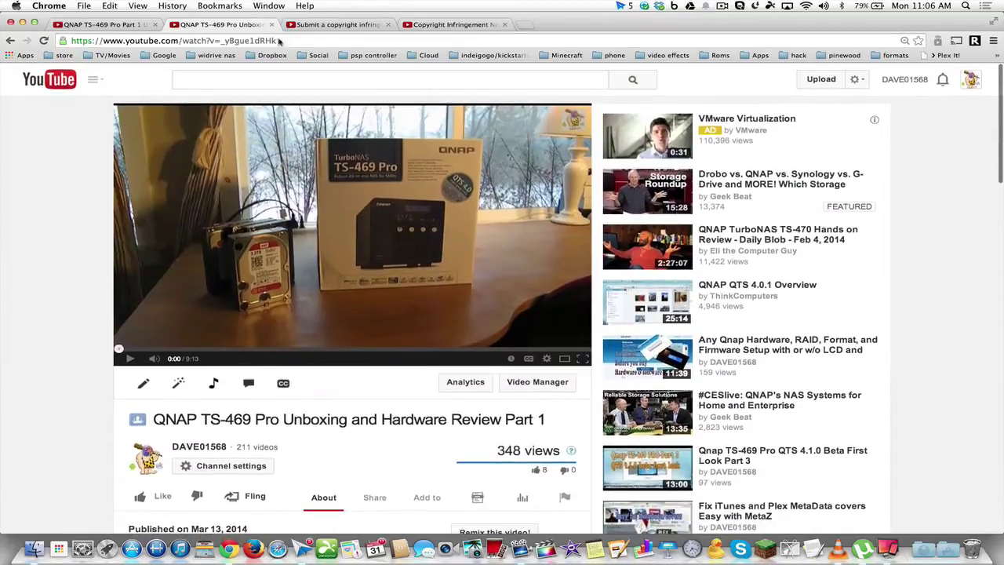
{"action": "left_click", "coordinate": [263, 41]}
{"action": "right_click", "coordinate": [263, 41]}
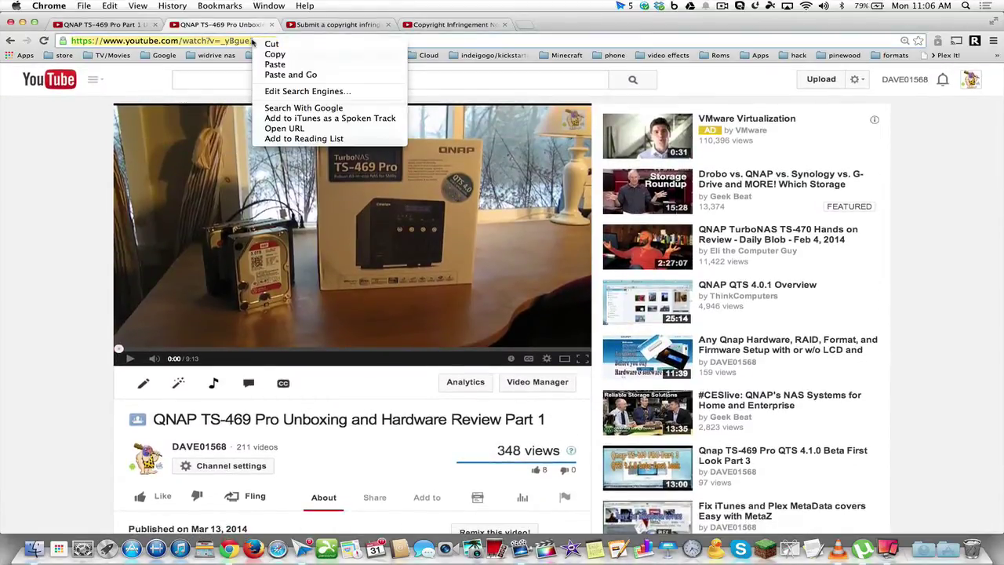
{"action": "left_click", "coordinate": [274, 55]}
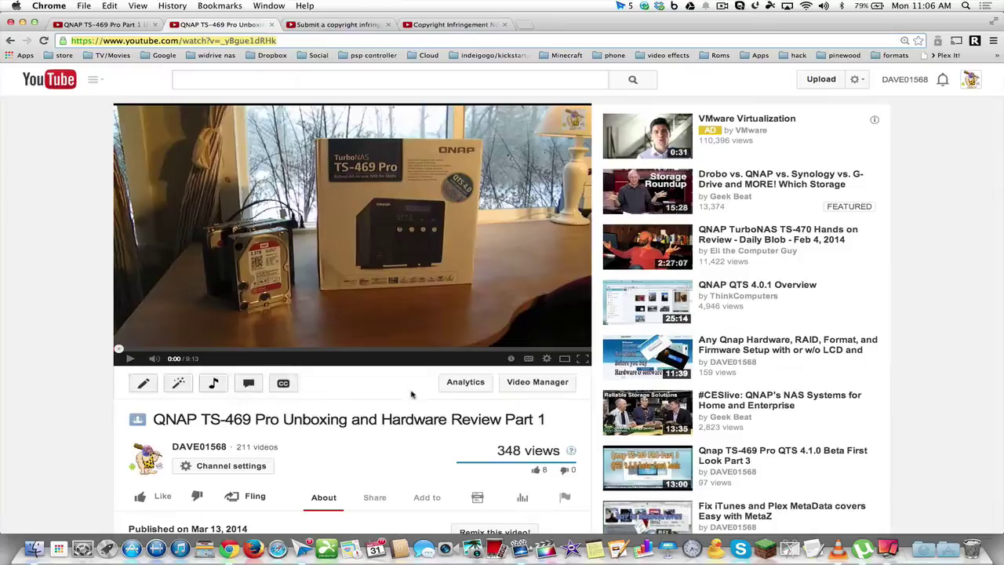
{"action": "scroll", "coordinate": [376, 362], "scroll_direction": "down", "scroll_amount": 5}
{"action": "left_click", "coordinate": [374, 337]}
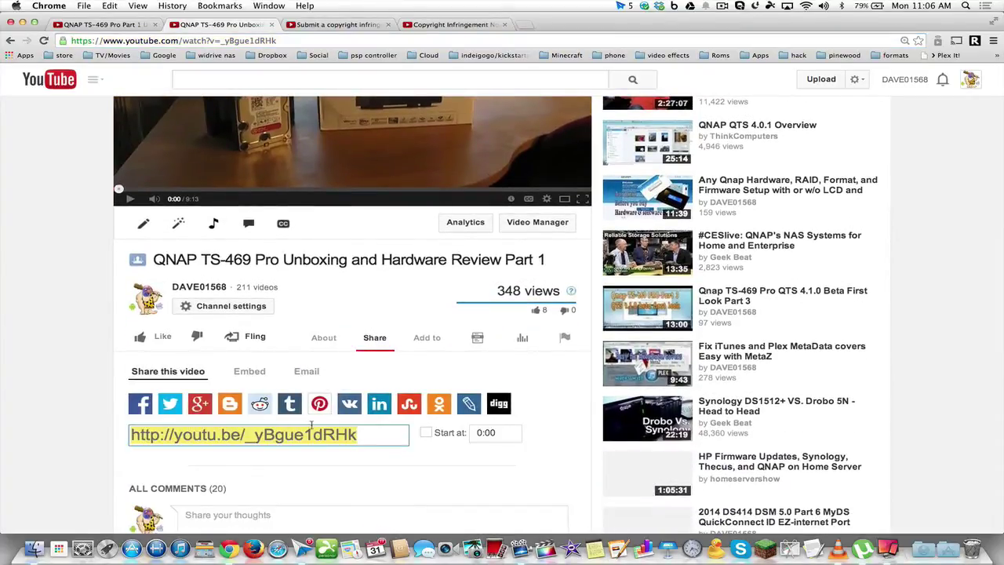
{"action": "left_click", "coordinate": [463, 27]}
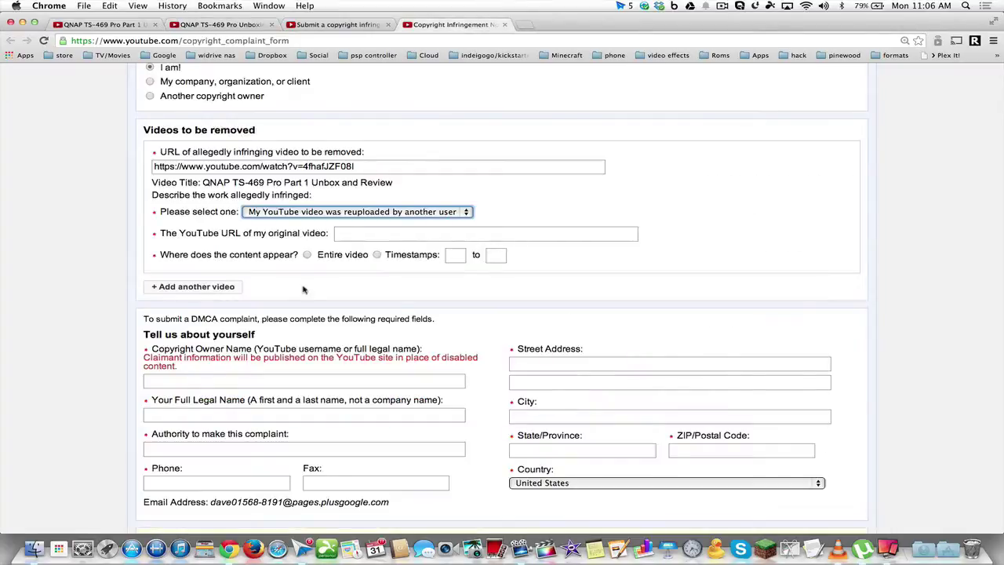
{"action": "right_click", "coordinate": [359, 234]}
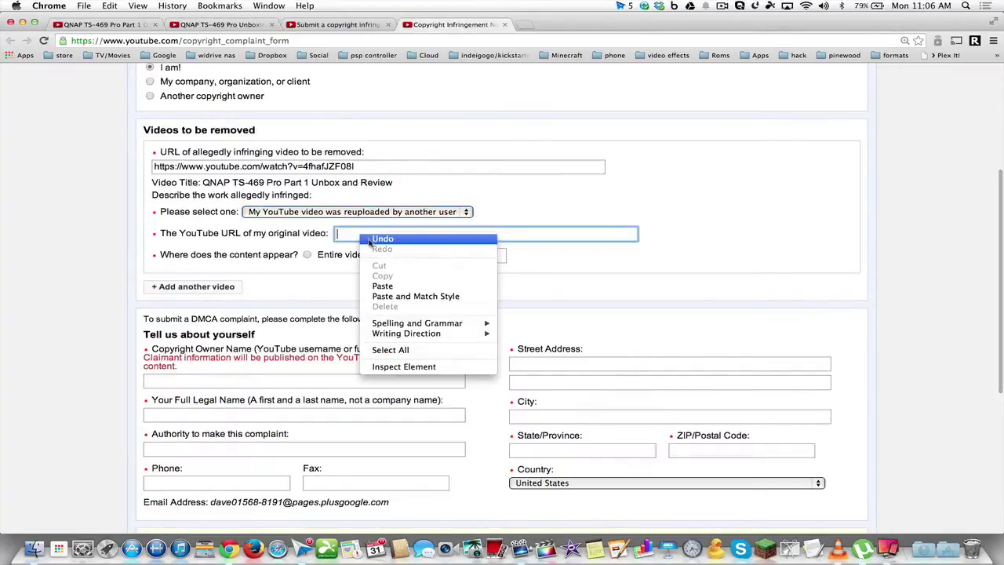
{"action": "left_click", "coordinate": [382, 286]}
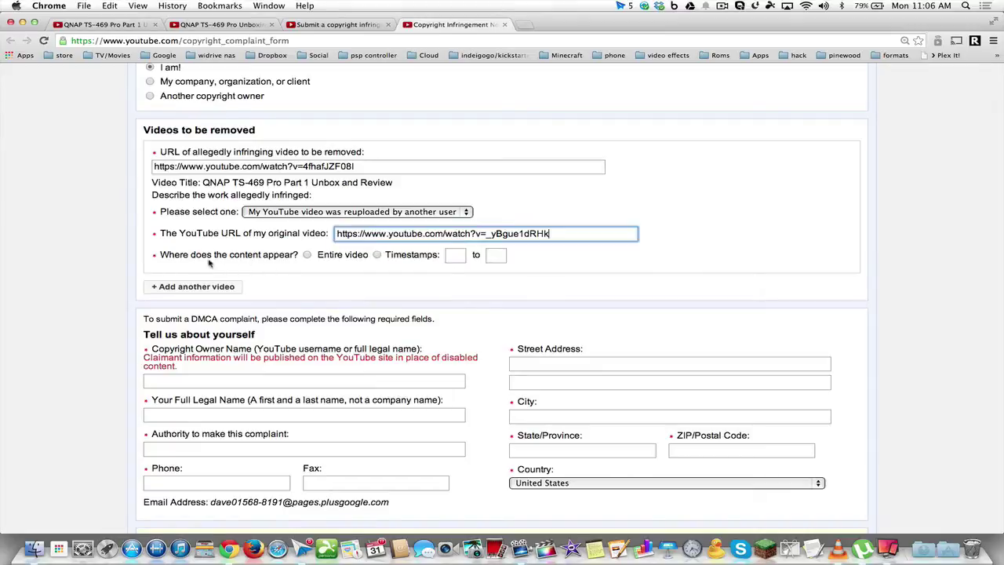
{"action": "left_click", "coordinate": [310, 256]}
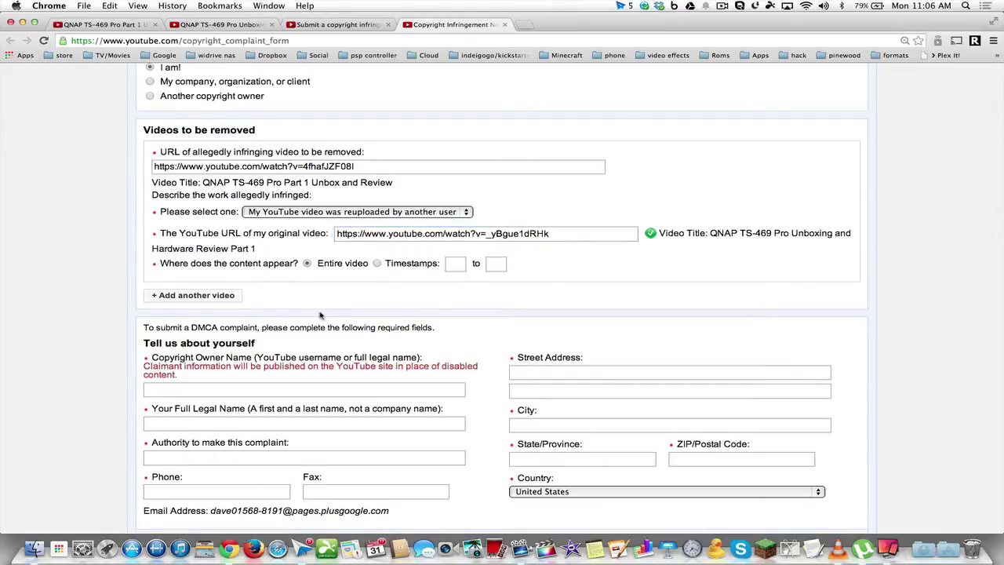
Examine the claimant contact fields, the required legal statements and the digital signature box of the complaint form.
{"action": "scroll", "coordinate": [320, 317], "scroll_direction": "down", "scroll_amount": 2}
{"action": "scroll", "coordinate": [318, 316], "scroll_direction": "down", "scroll_amount": 1}
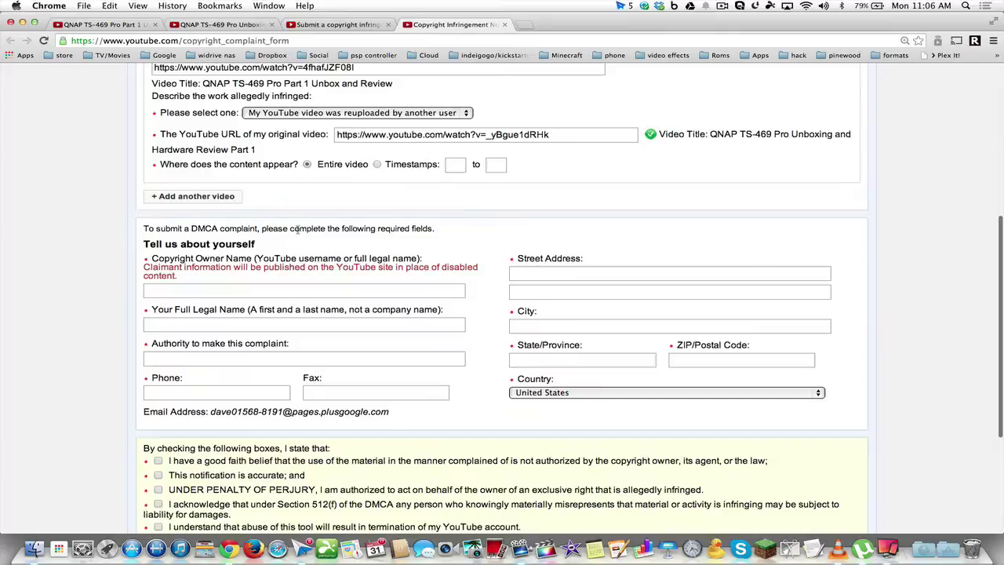
{"action": "left_click", "coordinate": [199, 287]}
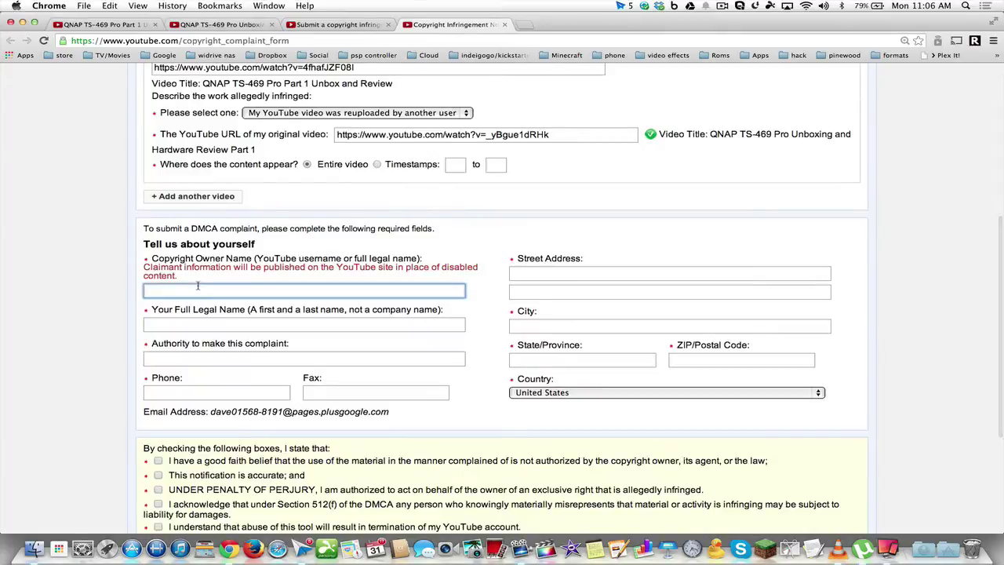
{"action": "scroll", "coordinate": [218, 298], "scroll_direction": "down", "scroll_amount": 1}
{"action": "scroll", "coordinate": [218, 297], "scroll_direction": "down", "scroll_amount": 5}
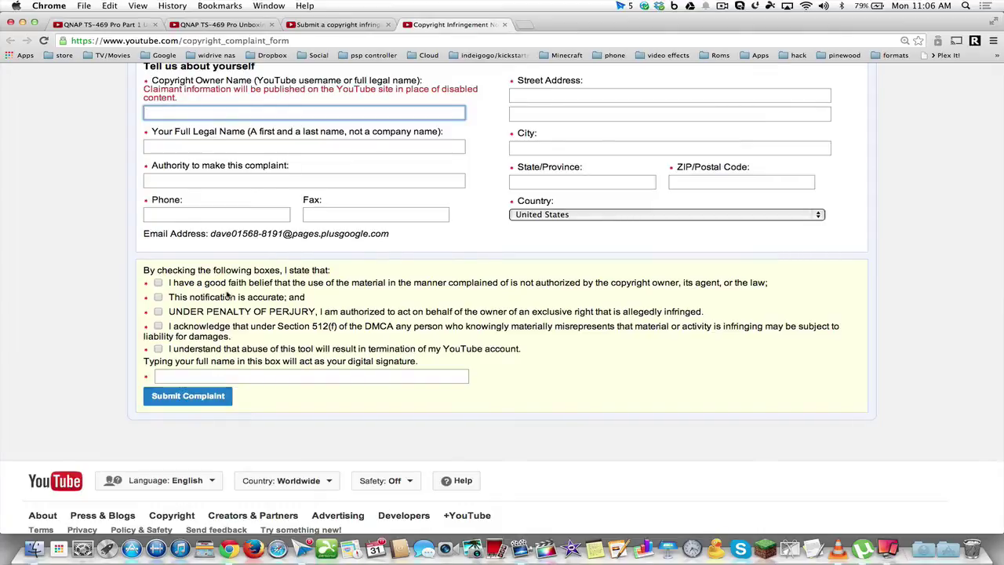
{"action": "left_click", "coordinate": [194, 384]}
{"action": "scroll", "coordinate": [225, 291], "scroll_direction": "up", "scroll_amount": 3}
{"action": "scroll", "coordinate": [227, 291], "scroll_direction": "up", "scroll_amount": 1}
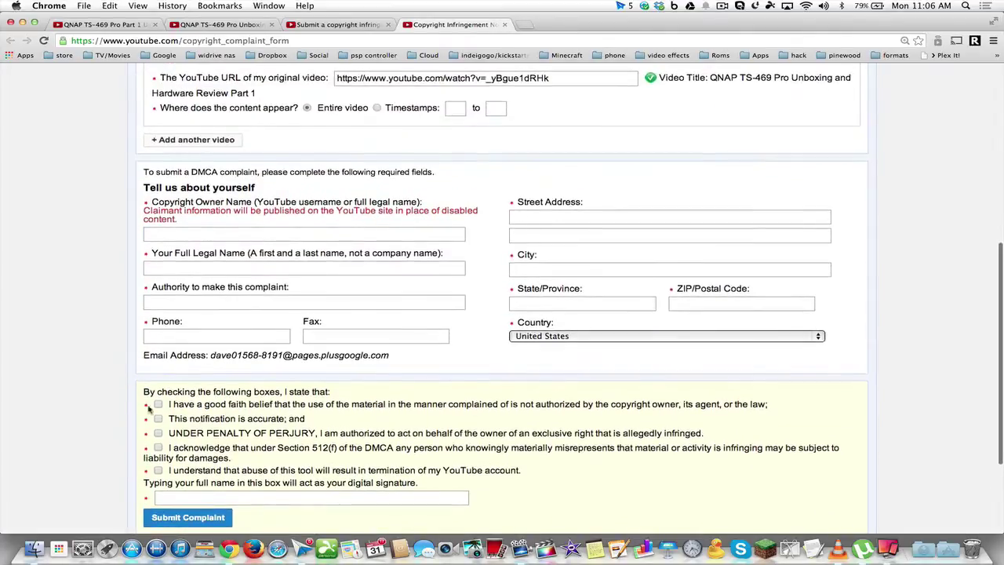
Review the whole complaint form, from the issue and video URLs down to the contact details, statements and submission option.
{"action": "scroll", "coordinate": [314, 373], "scroll_direction": "up", "scroll_amount": 10}
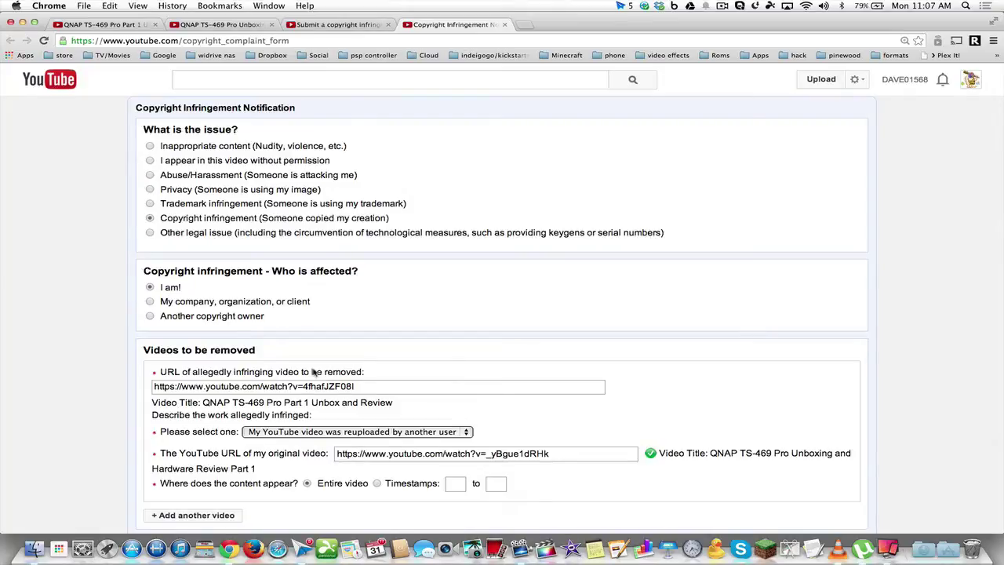
{"action": "scroll", "coordinate": [252, 480], "scroll_direction": "down", "scroll_amount": 12}
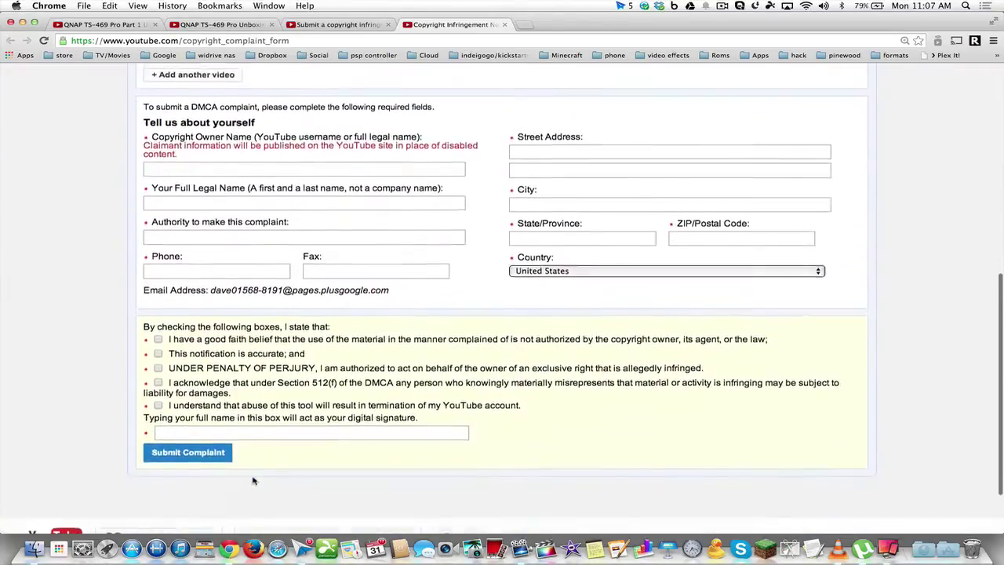
{"action": "scroll", "coordinate": [252, 480], "scroll_direction": "down", "scroll_amount": 2}
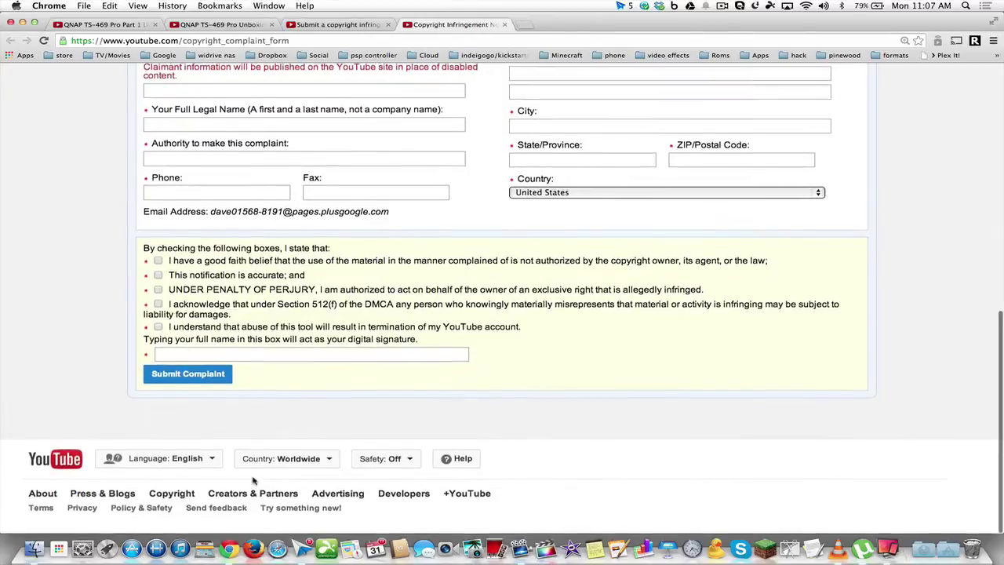
{"action": "scroll", "coordinate": [252, 480], "scroll_direction": "up", "scroll_amount": 5}
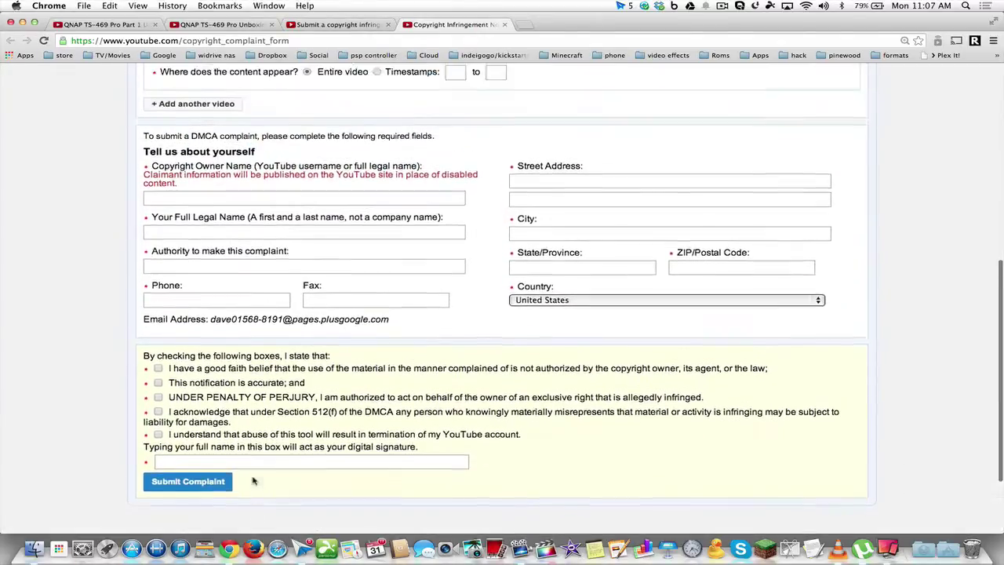
{"action": "scroll", "coordinate": [253, 480], "scroll_direction": "up", "scroll_amount": 9}
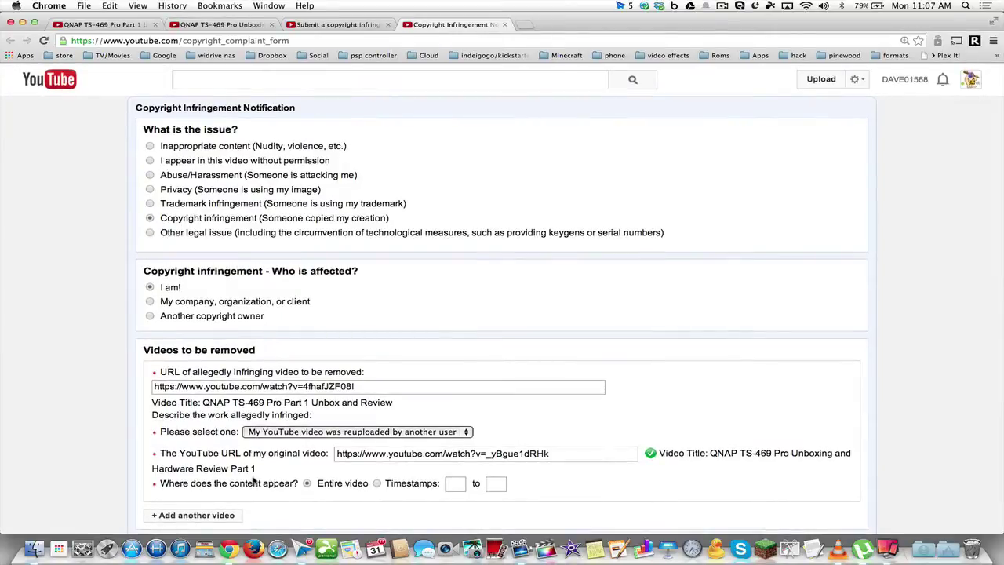
{"action": "scroll", "coordinate": [252, 480], "scroll_direction": "down", "scroll_amount": 1}
{"action": "scroll", "coordinate": [263, 470], "scroll_direction": "up", "scroll_amount": 1}
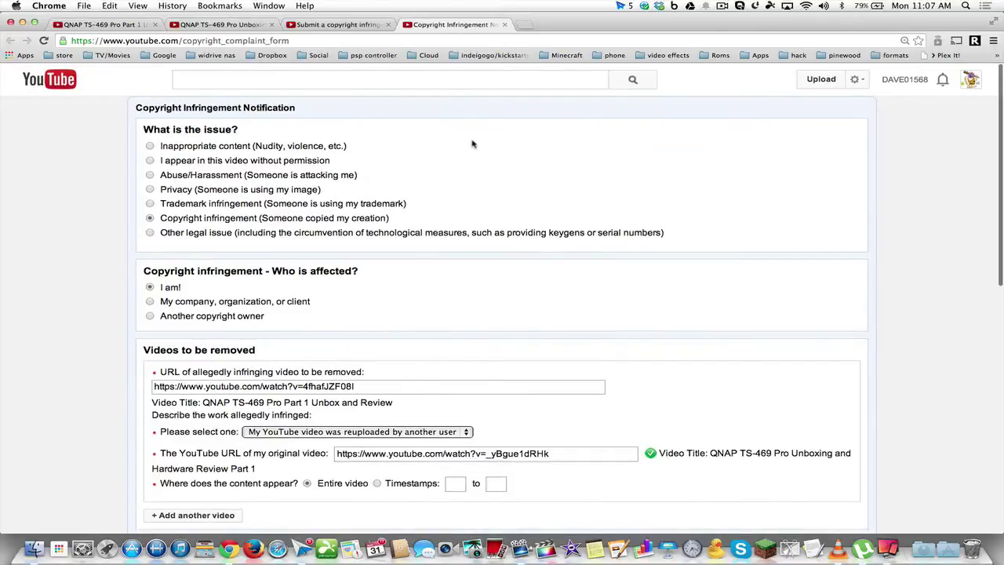
{"action": "scroll", "coordinate": [470, 147], "scroll_direction": "down", "scroll_amount": 4}
{"action": "scroll", "coordinate": [471, 147], "scroll_direction": "down", "scroll_amount": 10}
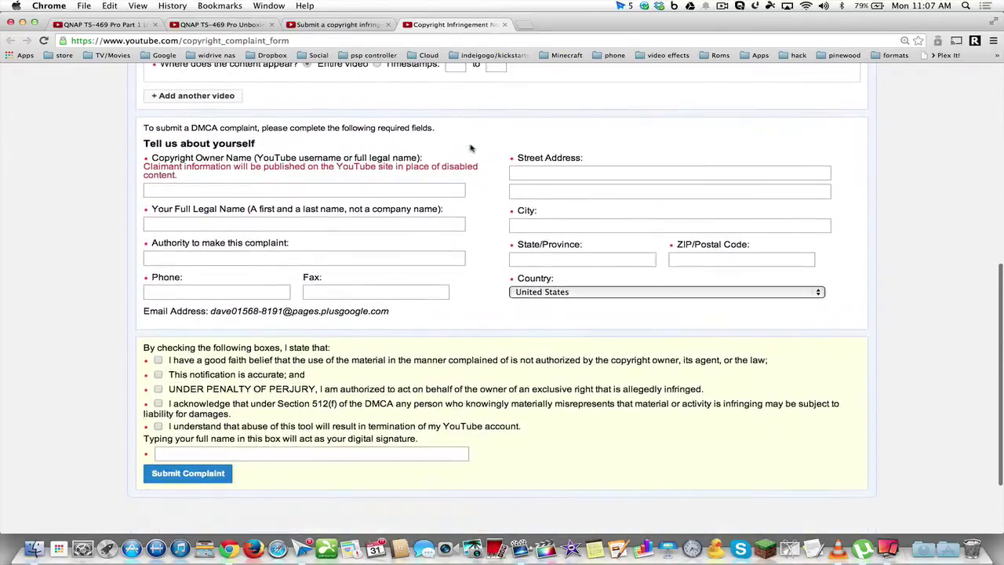
{"action": "scroll", "coordinate": [470, 148], "scroll_direction": "up", "scroll_amount": 10}
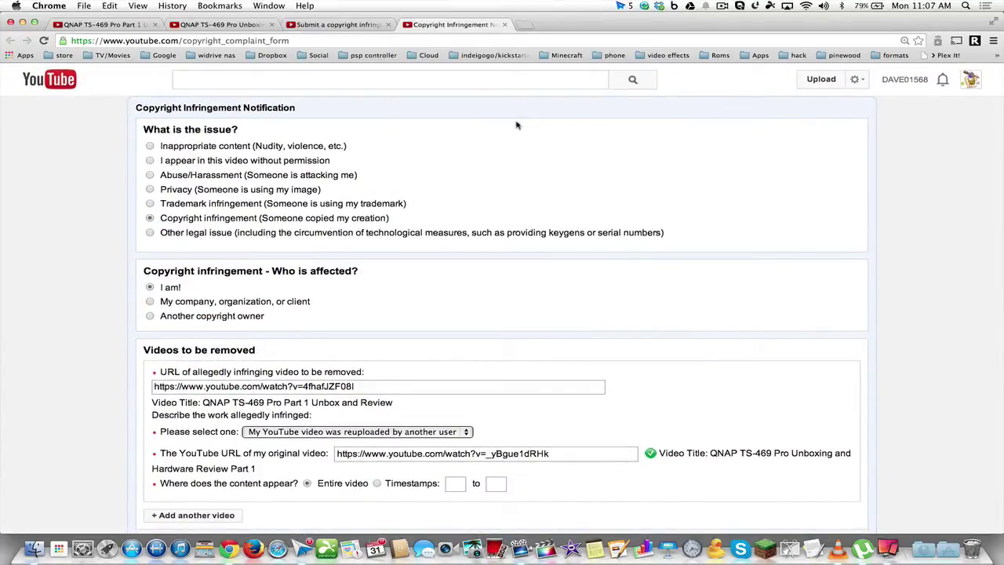
Open the "unboxing" channel from the infringing video's page, look through its uploaded videos, and return to the complaint form.
{"action": "left_click", "coordinate": [118, 26]}
{"action": "scroll", "coordinate": [281, 322], "scroll_direction": "down", "scroll_amount": 1}
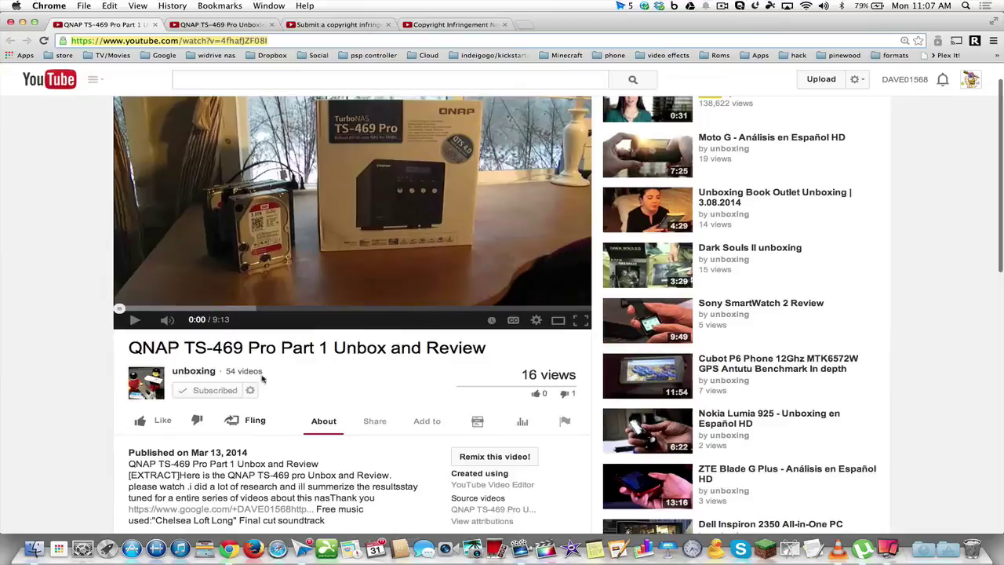
{"action": "left_click", "coordinate": [199, 379]}
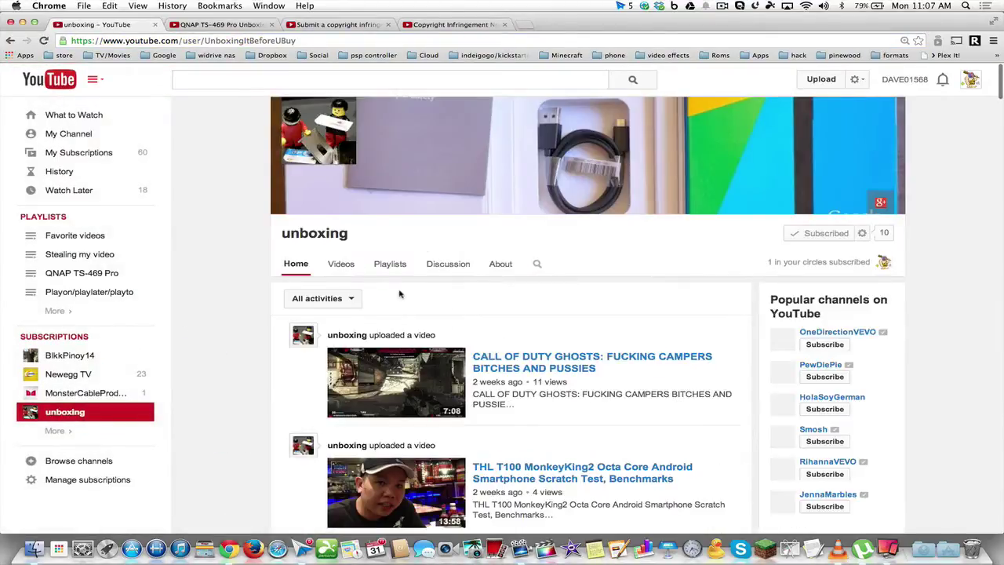
{"action": "scroll", "coordinate": [400, 292], "scroll_direction": "down", "scroll_amount": 2}
{"action": "scroll", "coordinate": [400, 291], "scroll_direction": "down", "scroll_amount": 3}
{"action": "scroll", "coordinate": [398, 291], "scroll_direction": "up", "scroll_amount": 5}
{"action": "scroll", "coordinate": [310, 290], "scroll_direction": "down", "scroll_amount": 5}
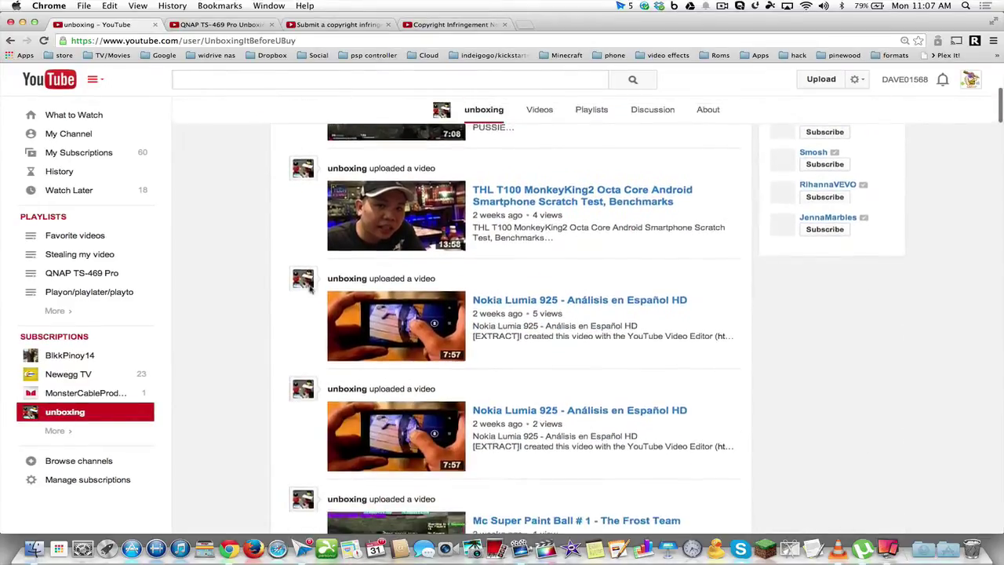
{"action": "scroll", "coordinate": [311, 289], "scroll_direction": "up", "scroll_amount": 5}
{"action": "left_click", "coordinate": [447, 24]}
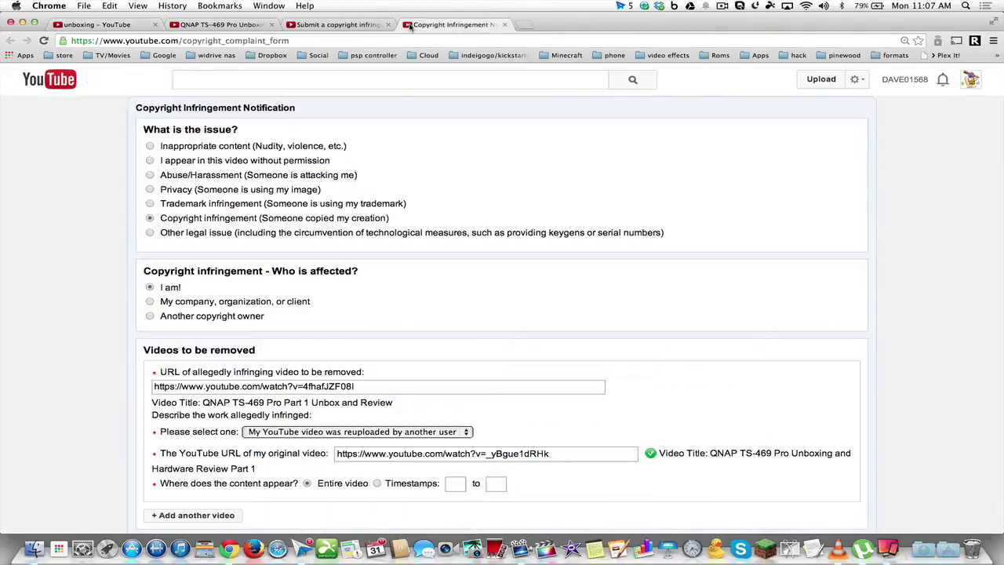
{"action": "scroll", "coordinate": [307, 290], "scroll_direction": "down", "scroll_amount": 2}
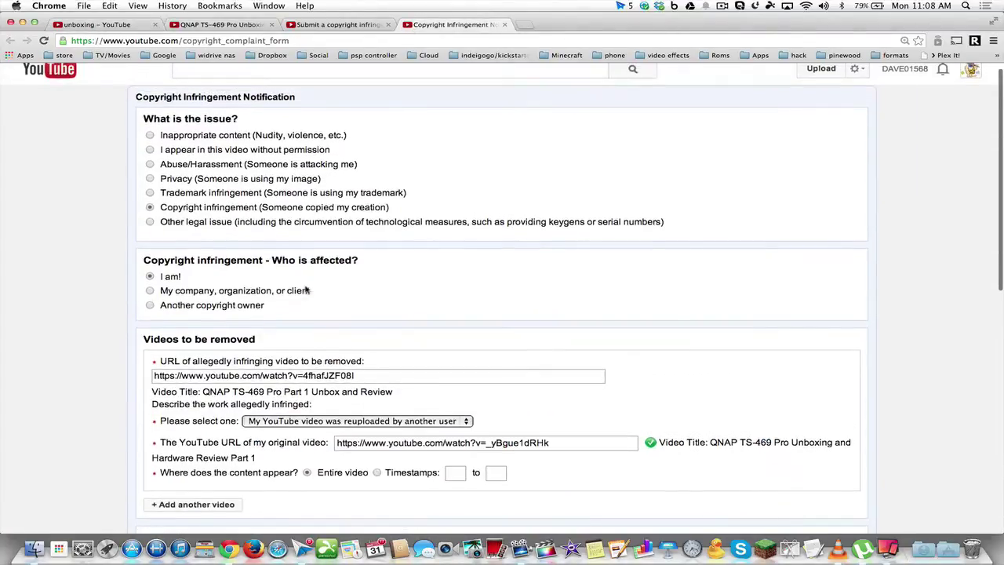